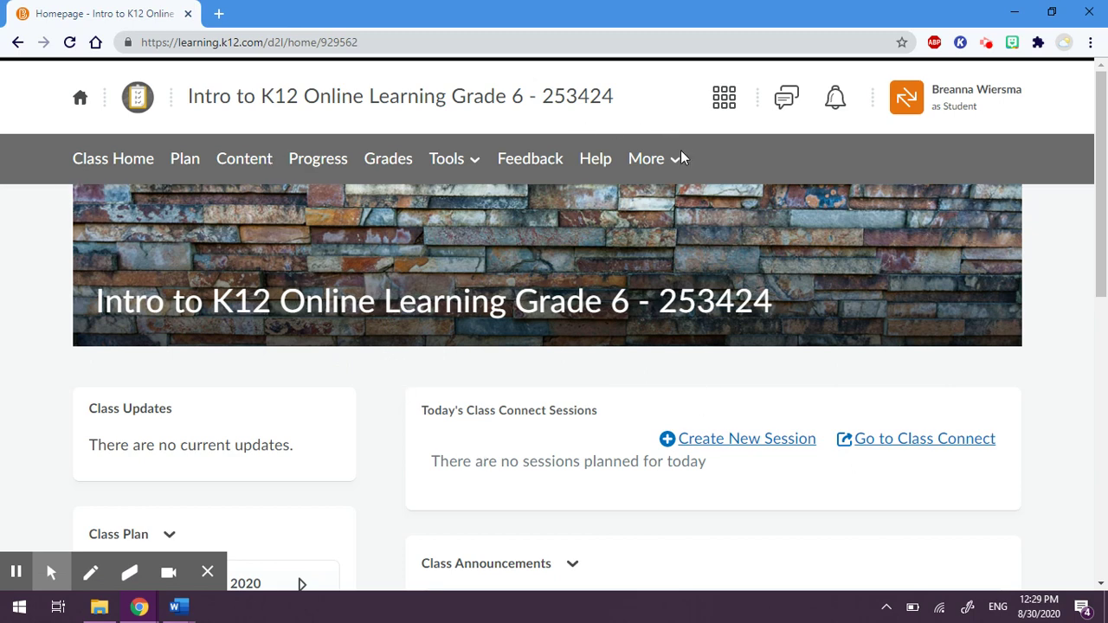
# Open the lesson introduction "The Online Middle and High School" from Get Ready in unit 1 of the course content
pyautogui.click(244, 162)
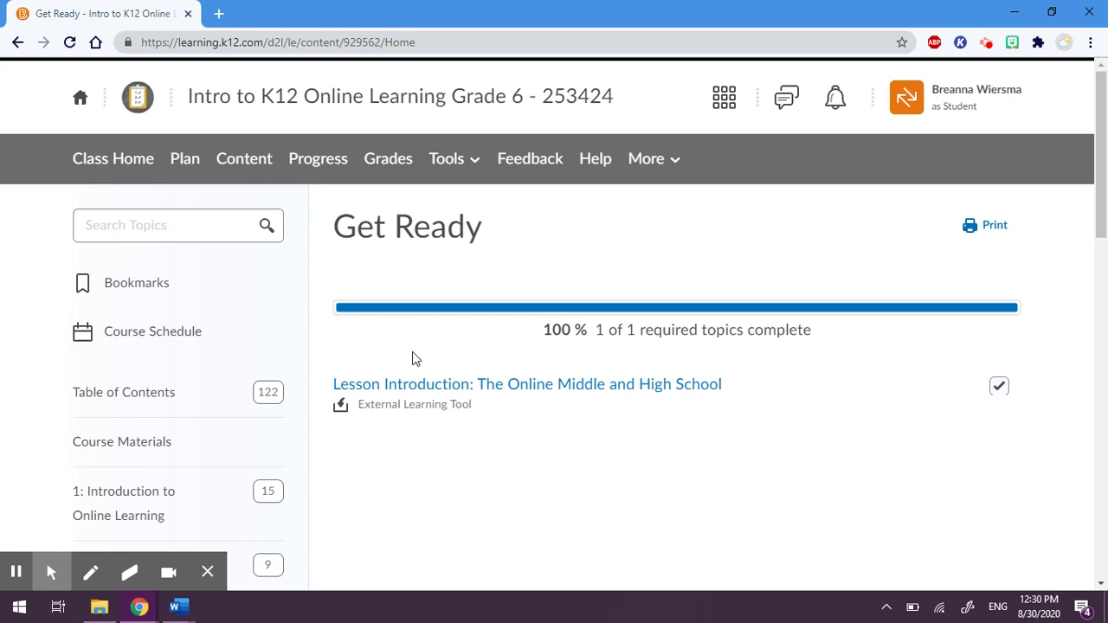
pyautogui.scroll(-1, 413, 357)
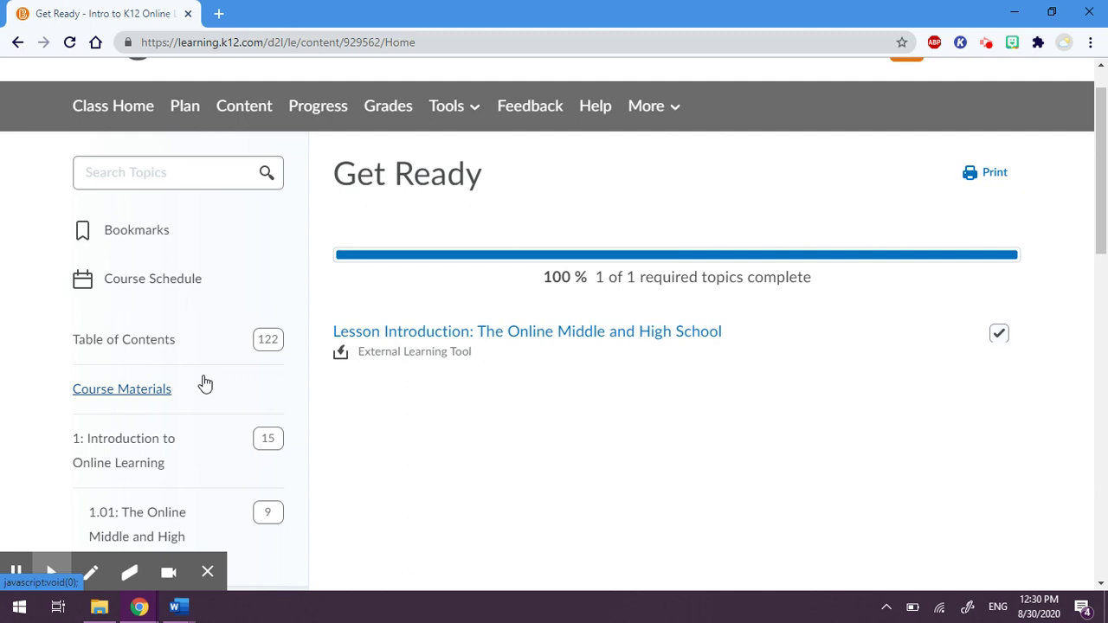
pyautogui.scroll(-1, 205, 383)
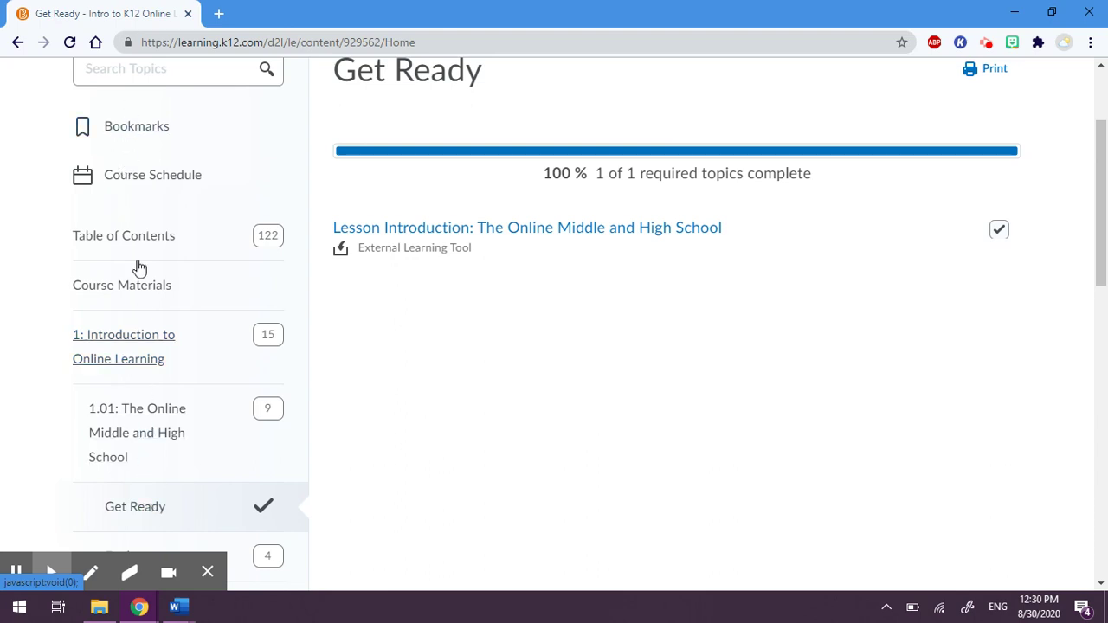
pyautogui.click(136, 355)
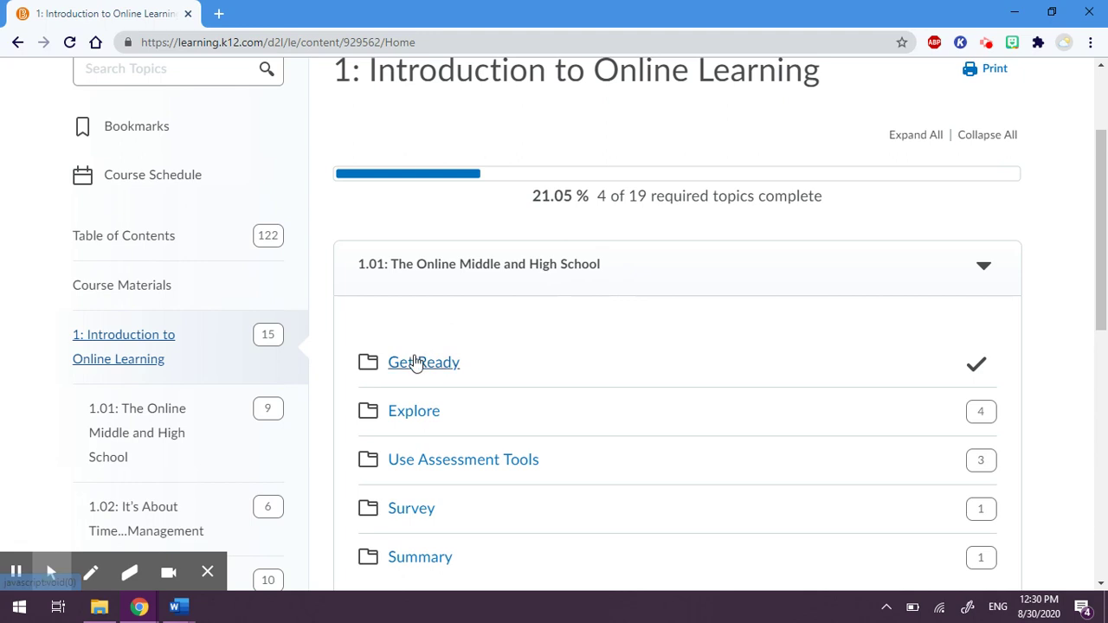
pyautogui.click(415, 361)
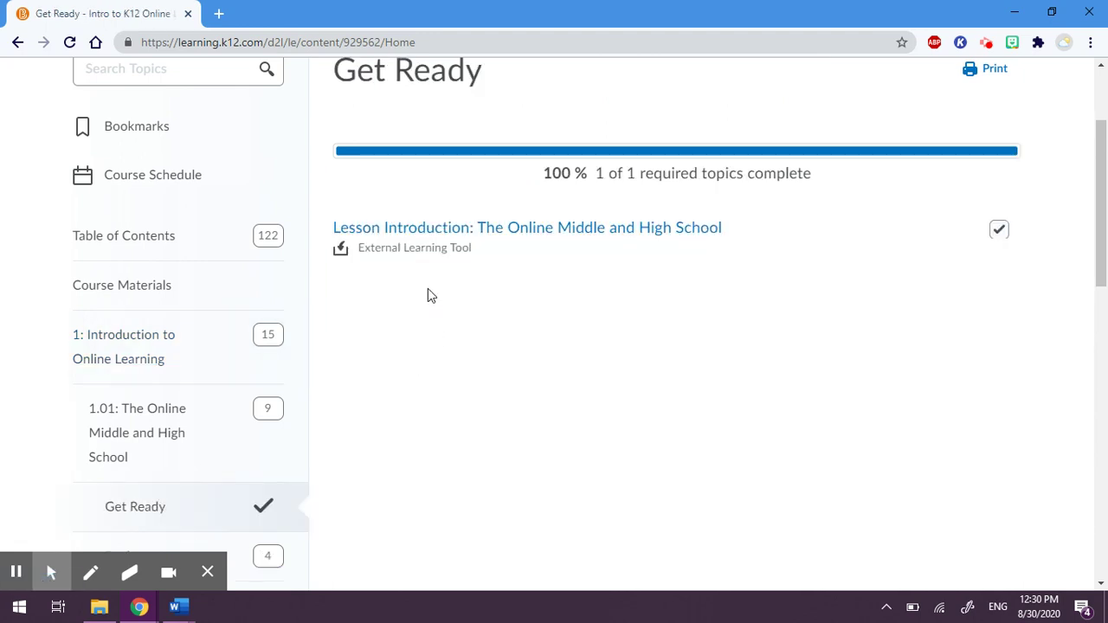
pyautogui.click(471, 229)
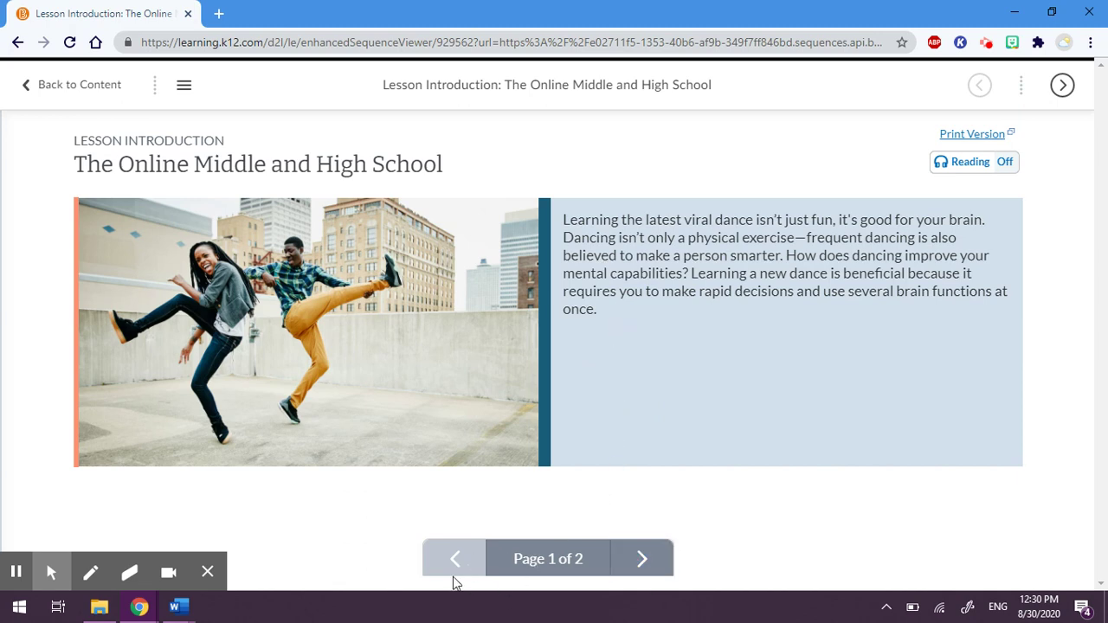
# Read the Lesson Goals on page 2 of the lesson introduction and advance to the next activity
pyautogui.click(652, 558)
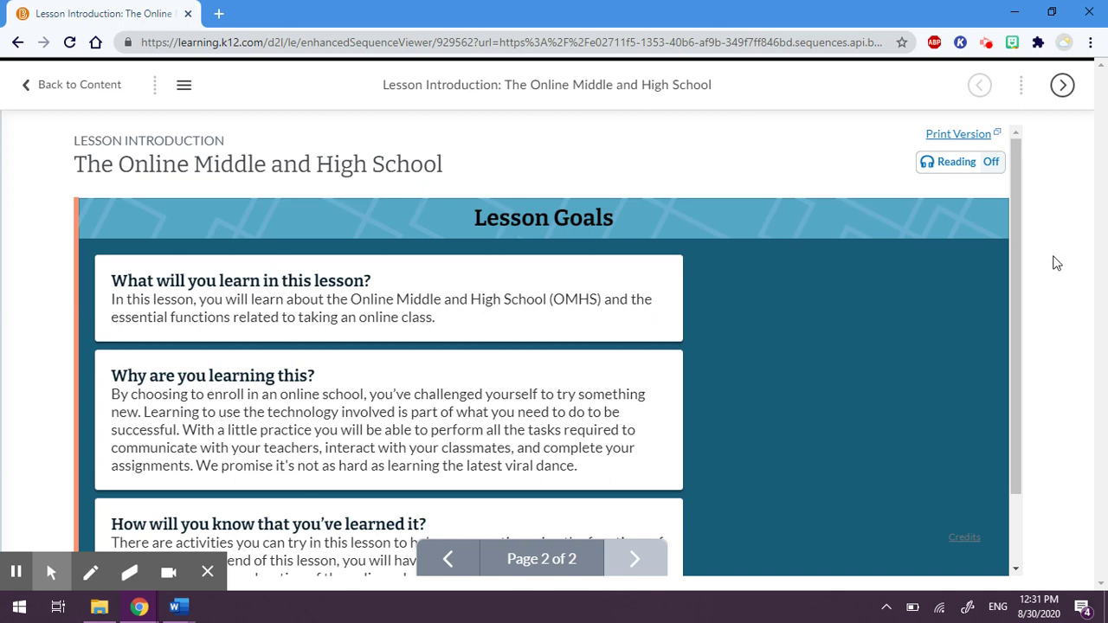
pyautogui.scroll(-1, 1012, 264)
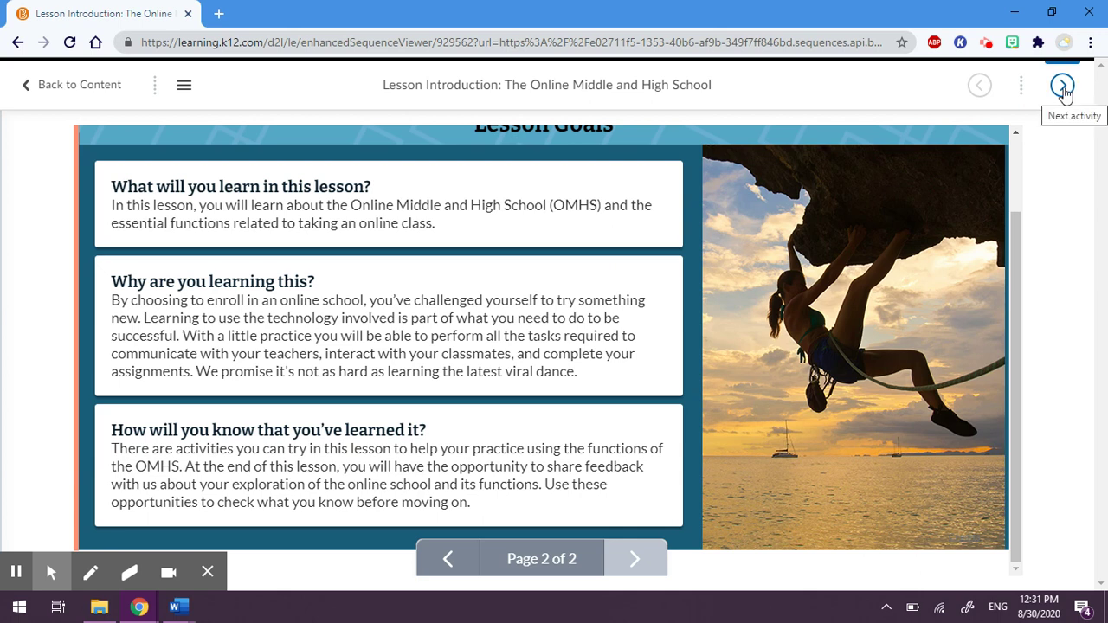
pyautogui.click(1062, 86)
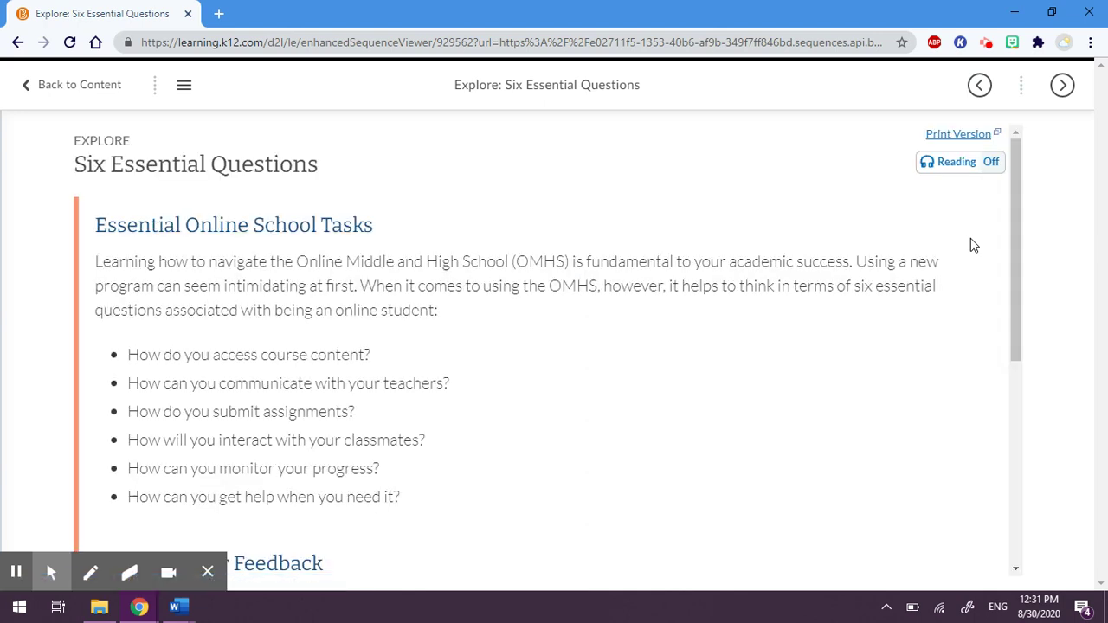
# Answer the feedback question about learning the Online Middle and High School with "neither agree nor disagree" and check the answer
pyautogui.scroll(-3, 970, 238)
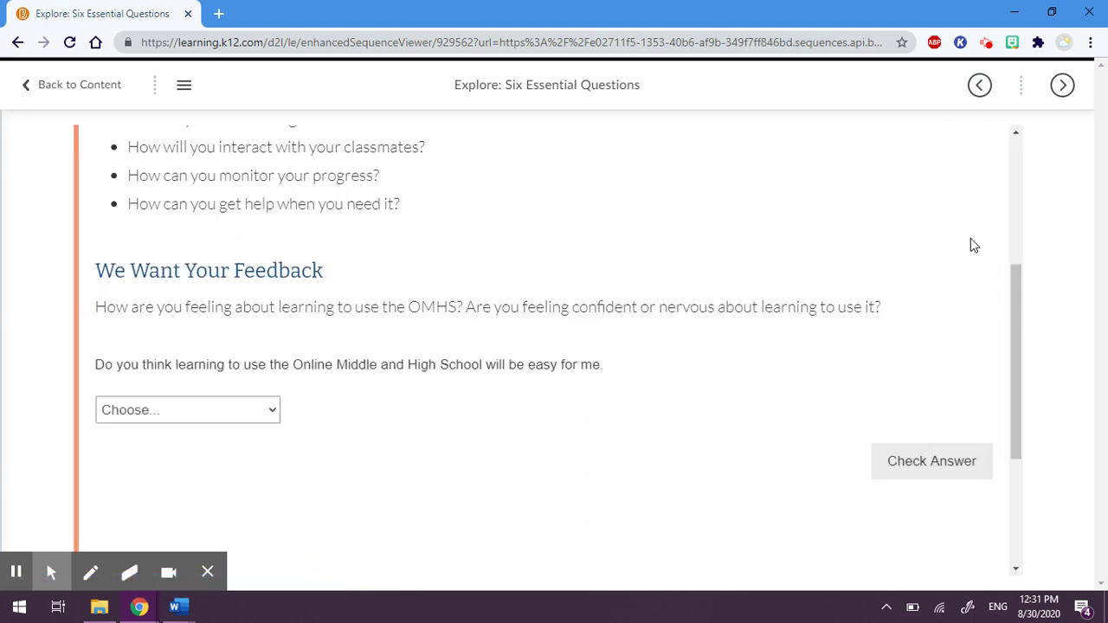
pyautogui.scroll(3, 809, 312)
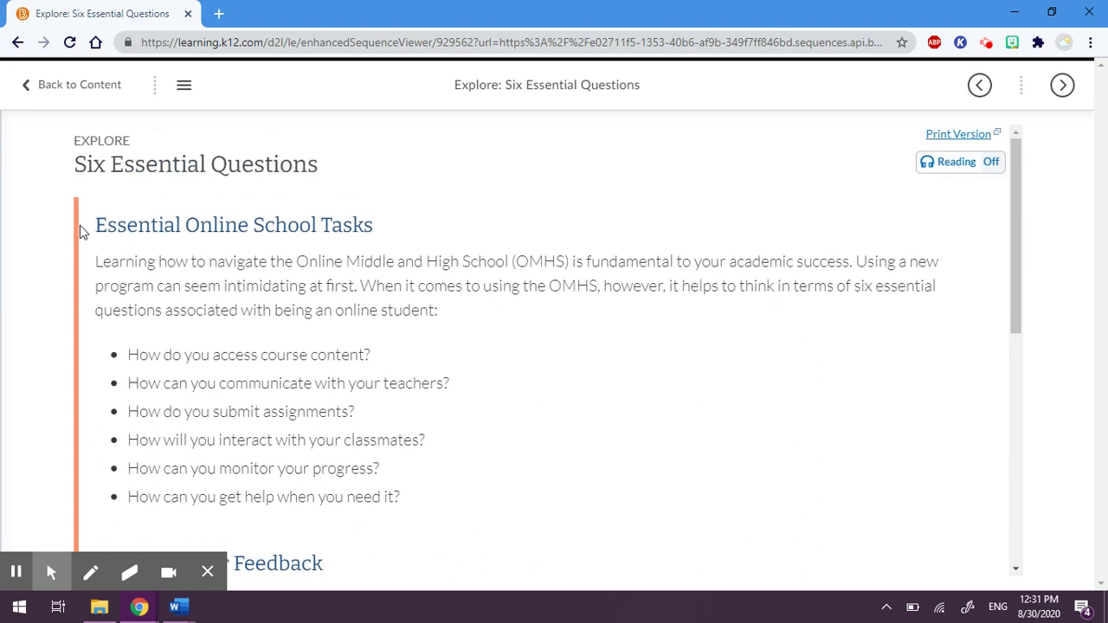
pyautogui.scroll(-4, 156, 225)
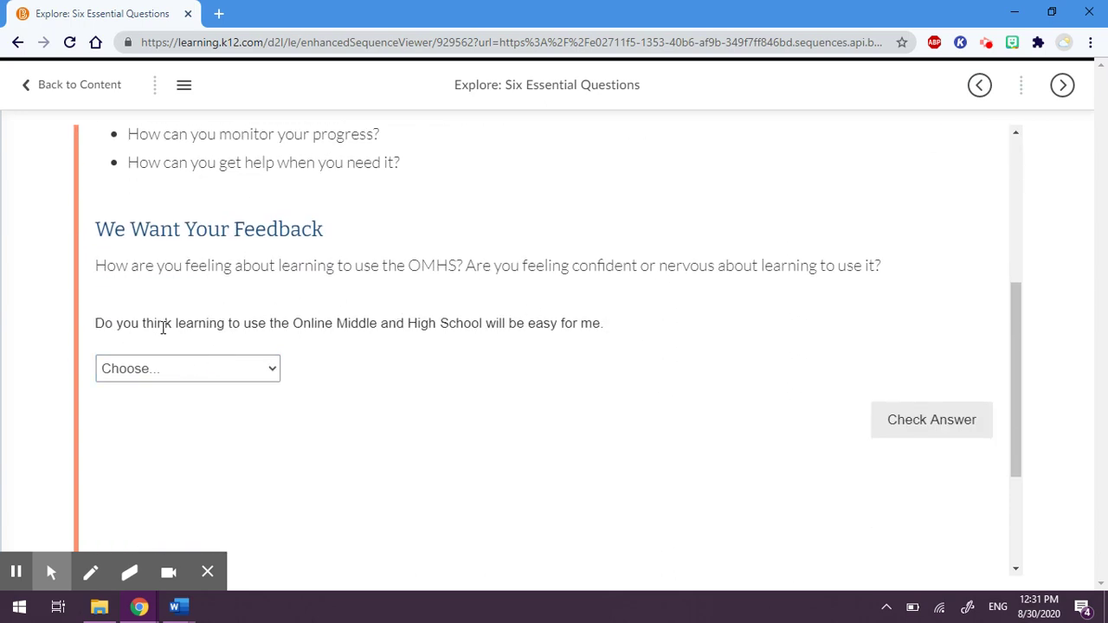
pyautogui.click(255, 374)
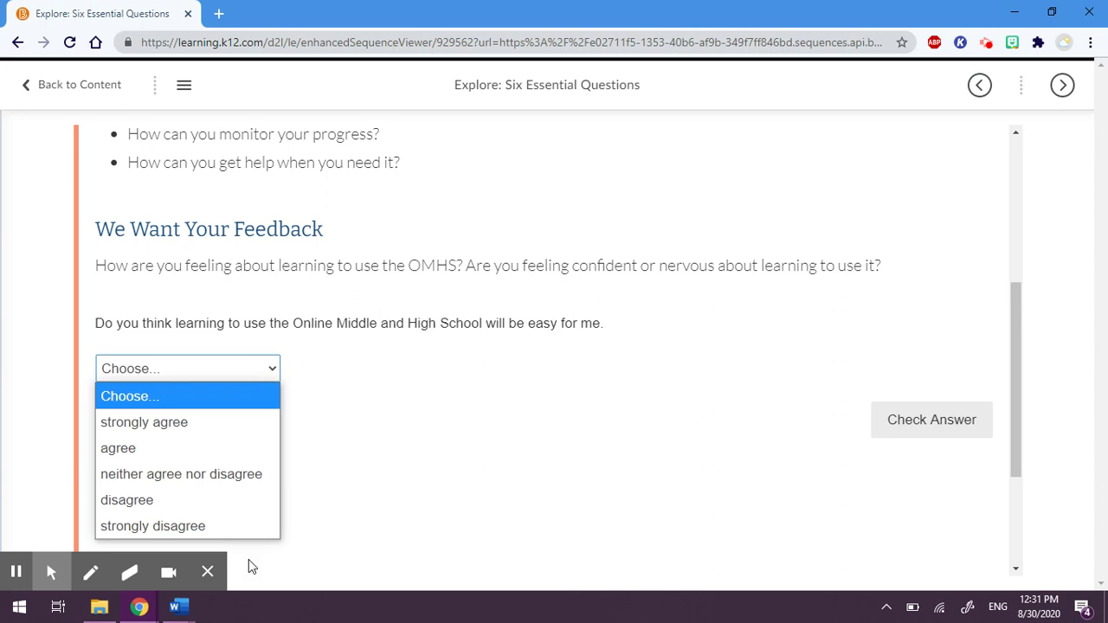
pyautogui.click(239, 478)
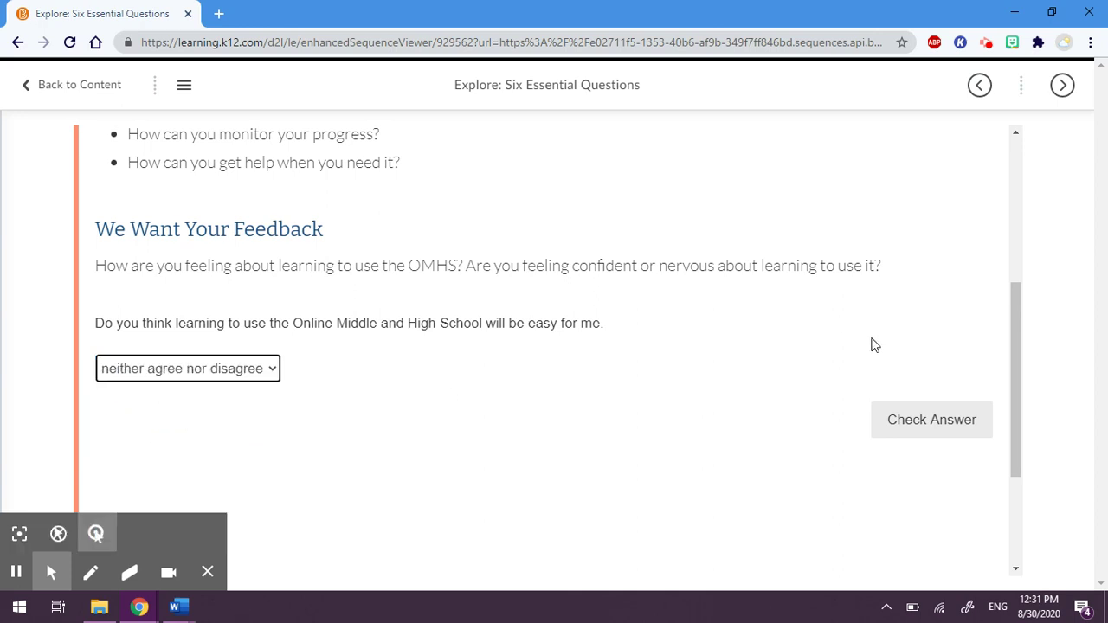
pyautogui.click(907, 426)
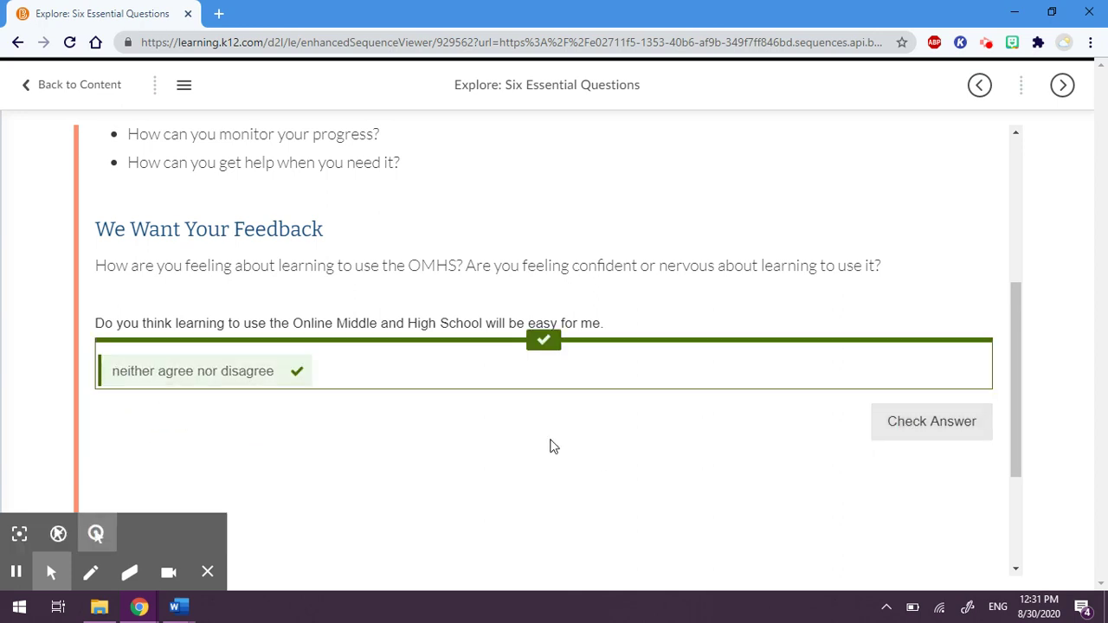
pyautogui.click(923, 425)
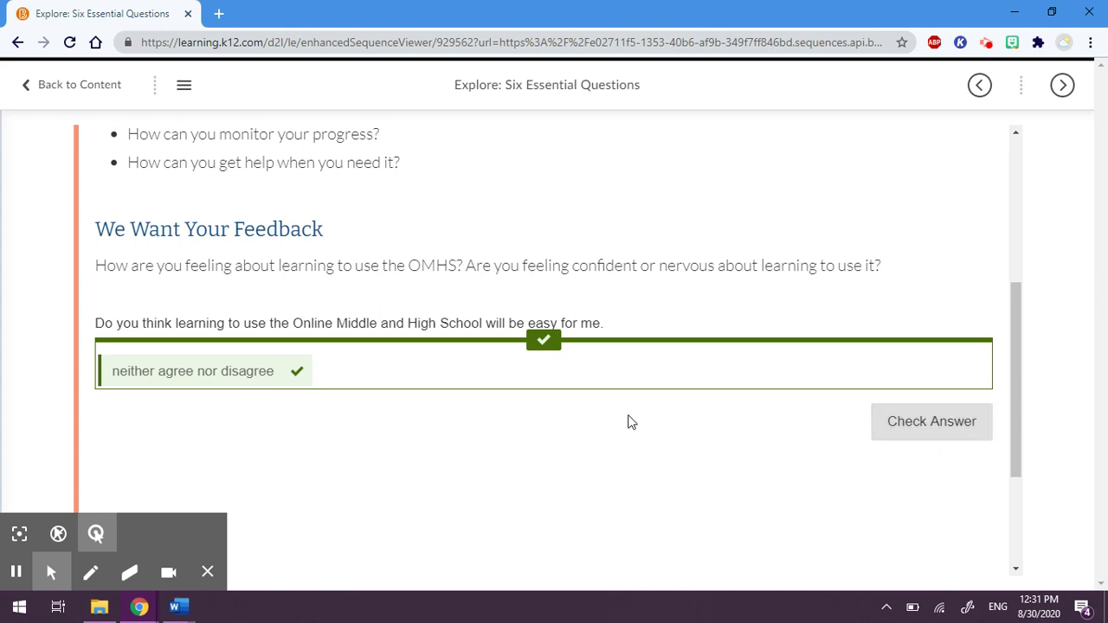
# Go on to the next activity after the feedback question, agreeing to leave the page
pyautogui.scroll(-2, 579, 353)
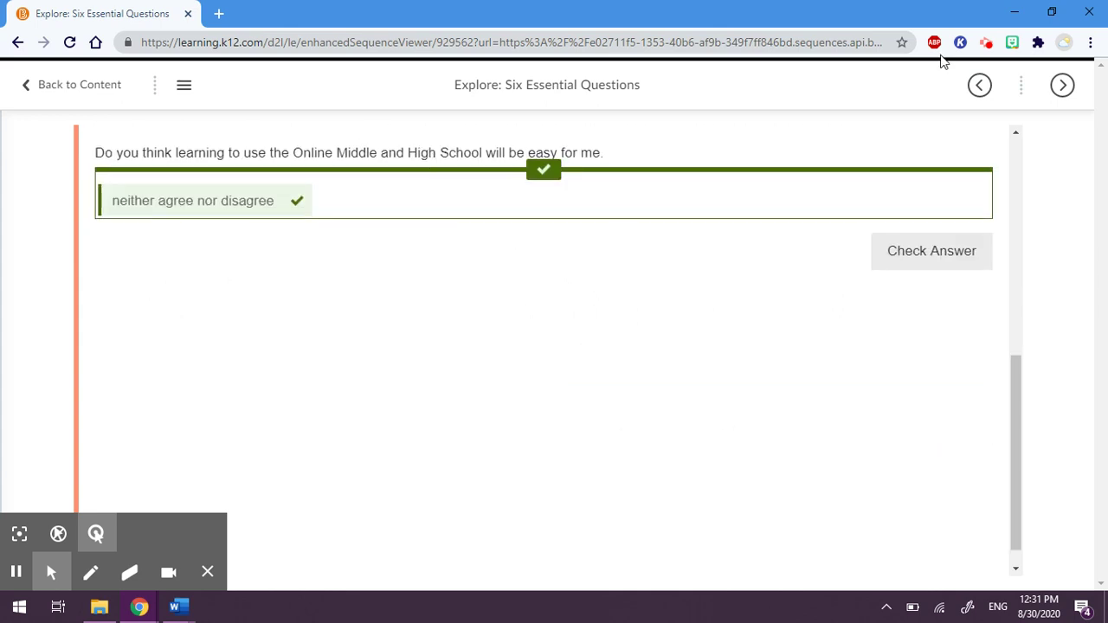
pyautogui.scroll(-1, 911, 280)
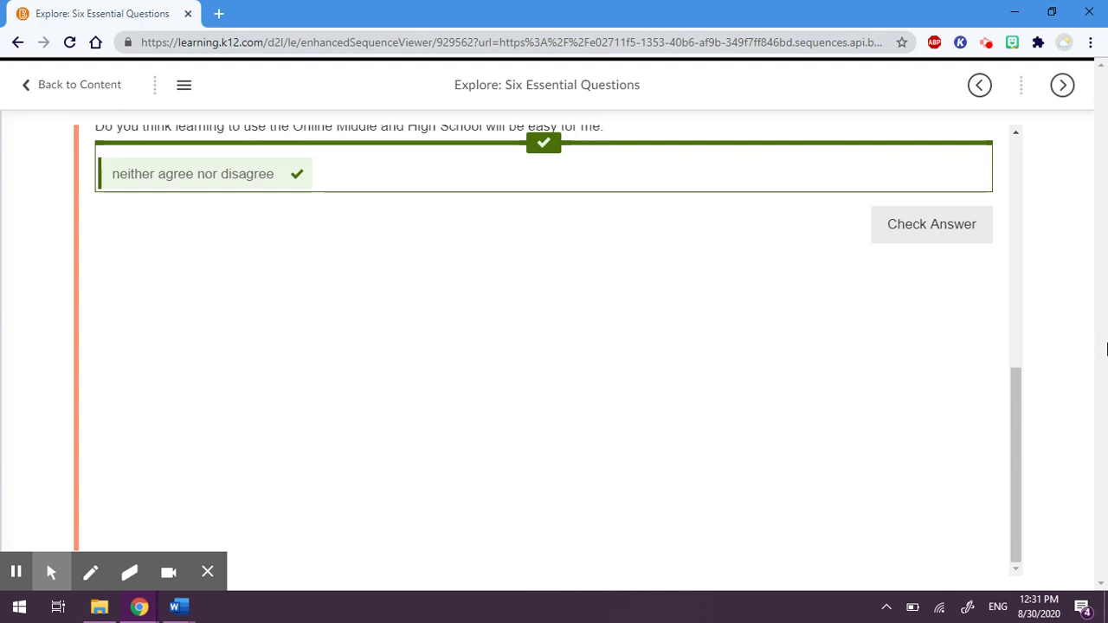
pyautogui.click(1063, 85)
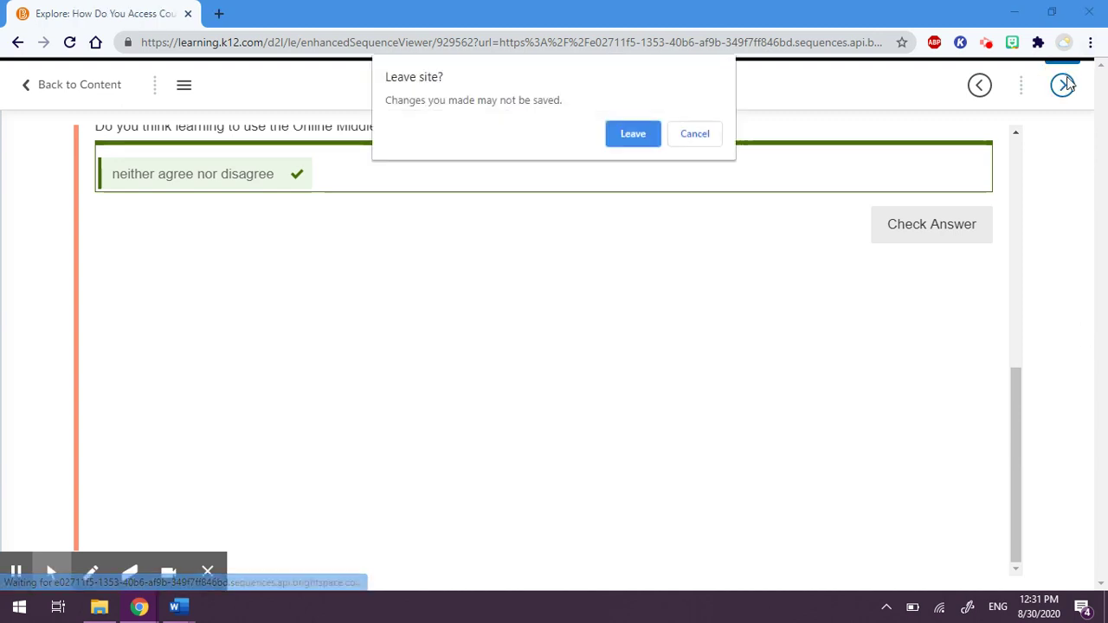
pyautogui.click(635, 133)
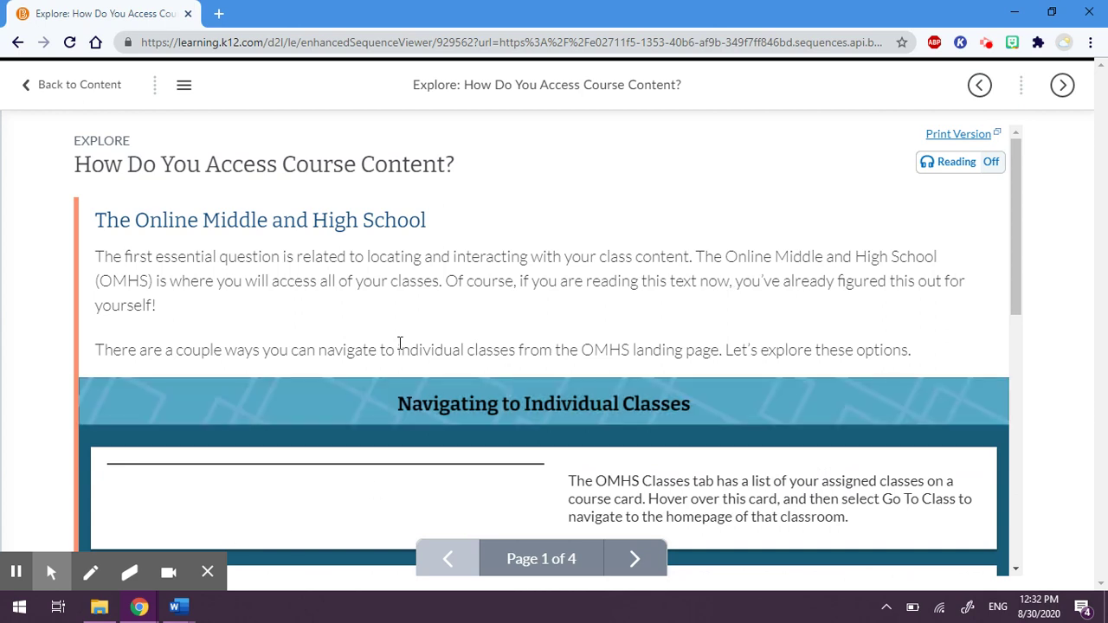
# Download the OMHS Scavenger Hunt Graded Assignment (DOCX) from Scavenger Hunt Question #1 and open it in Word
pyautogui.scroll(-4, 398, 348)
pyautogui.scroll(-6, 400, 348)
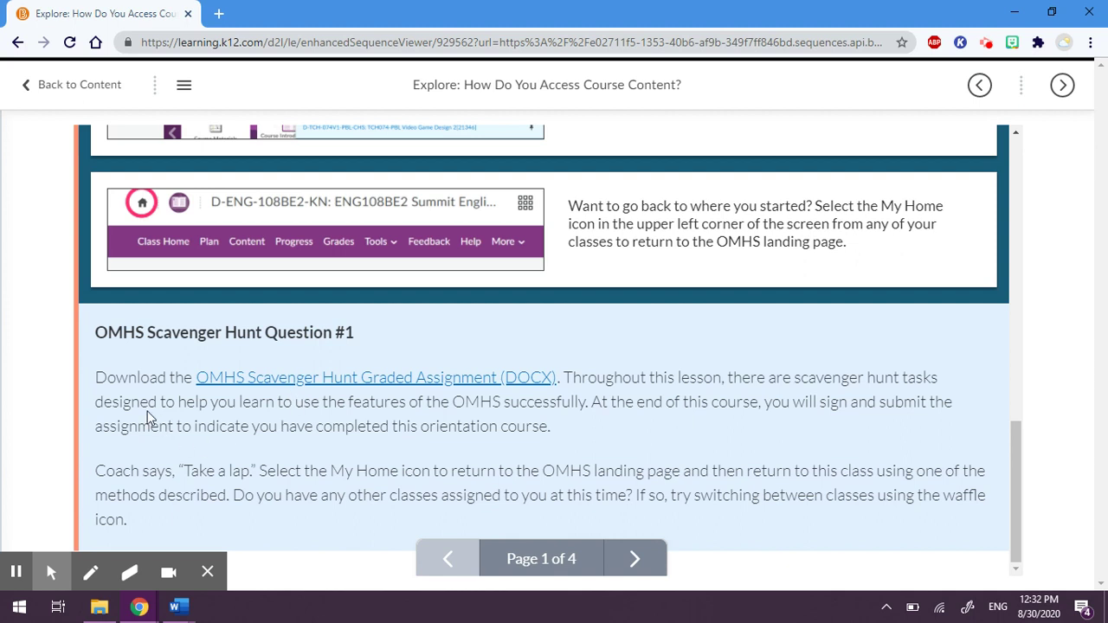
pyautogui.click(290, 381)
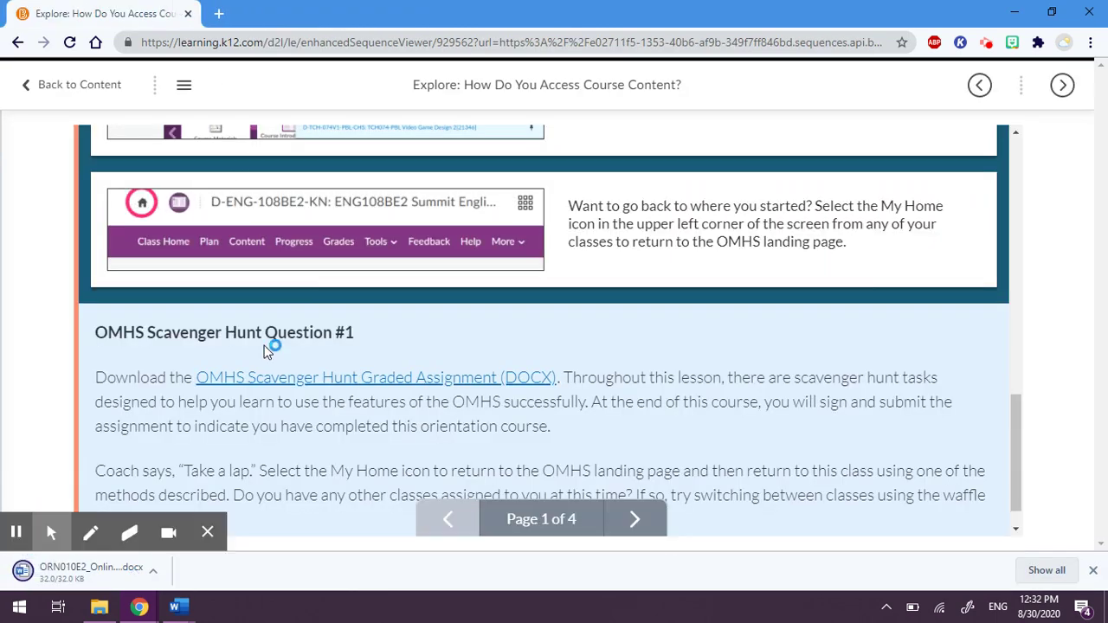
pyautogui.click(52, 533)
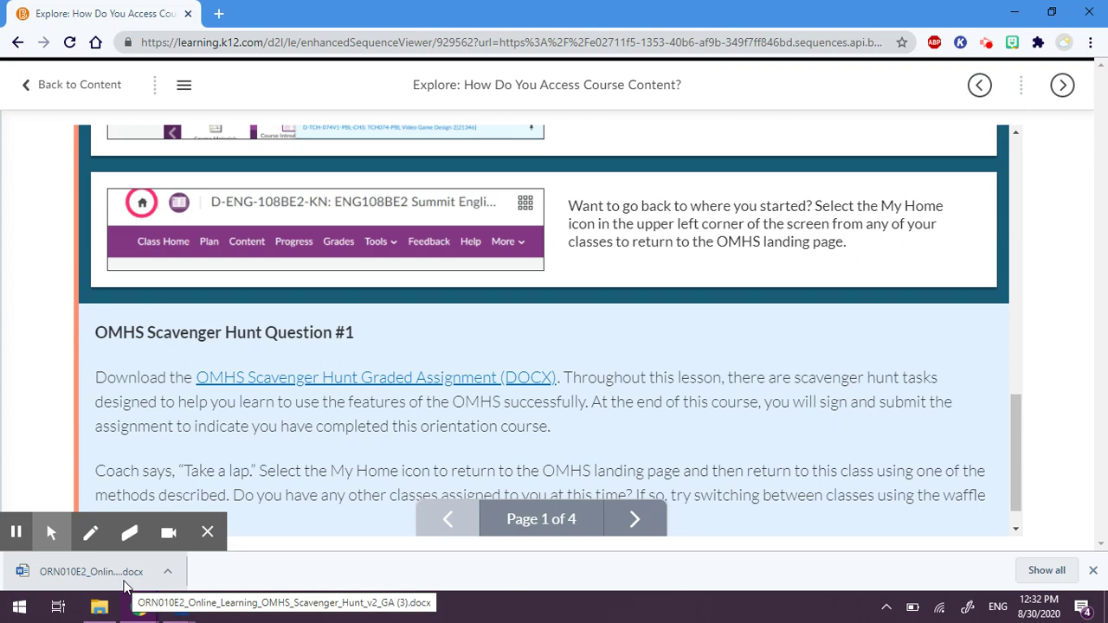
pyautogui.click(124, 582)
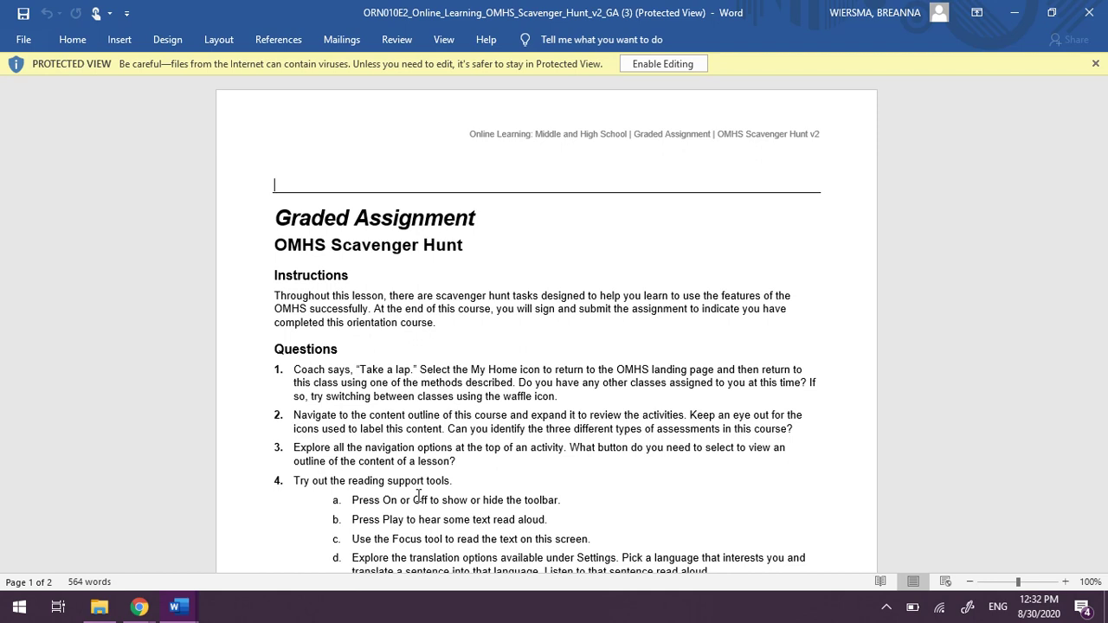
# Enable editing of the scavenger hunt assignment document and look through its list of questions
pyautogui.tripleClick(519, 452)
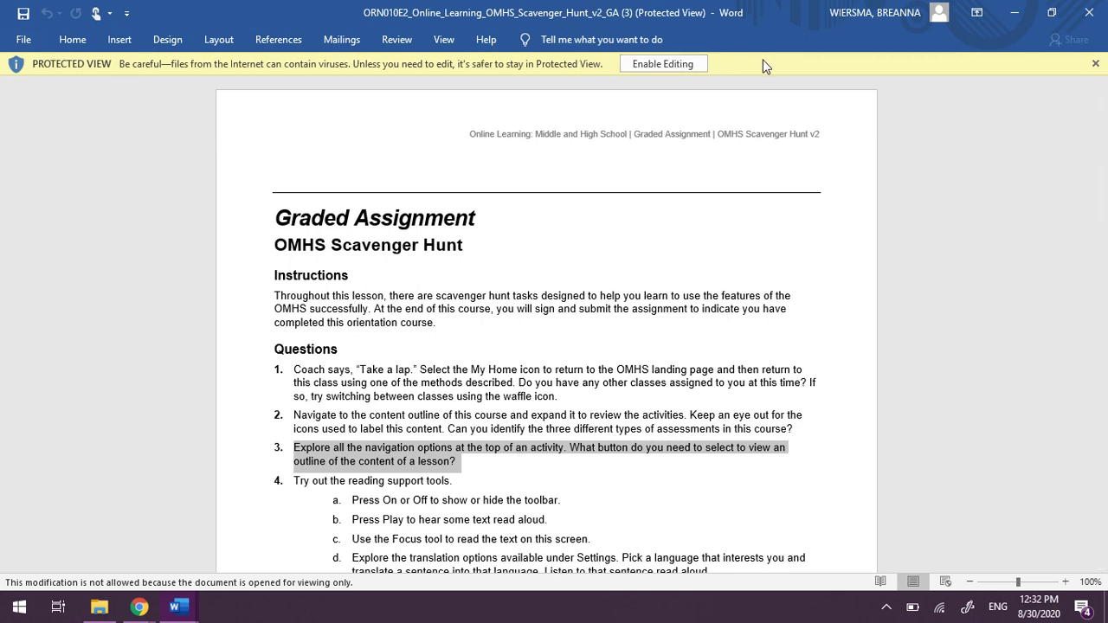
pyautogui.click(683, 63)
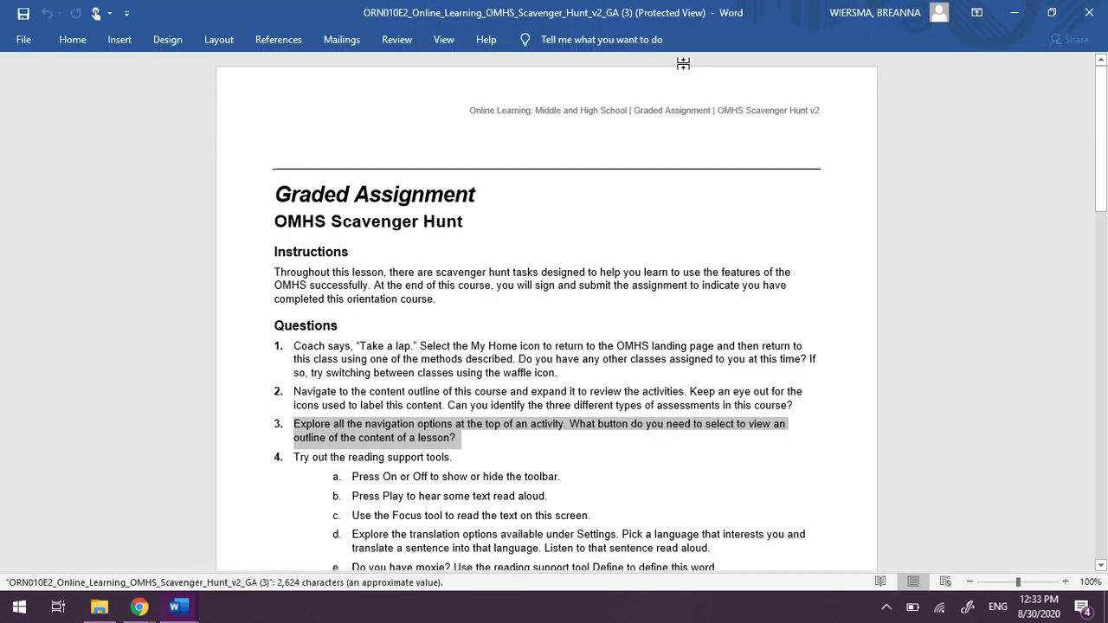
pyautogui.scroll(-8, 552, 251)
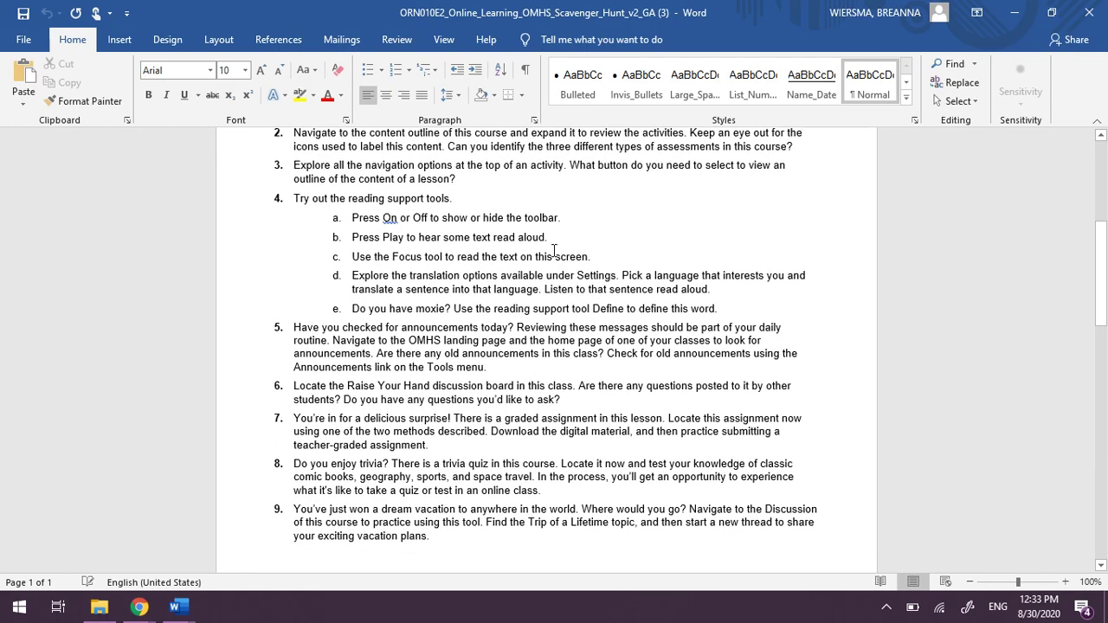
pyautogui.scroll(5, 554, 250)
pyautogui.scroll(1, 554, 250)
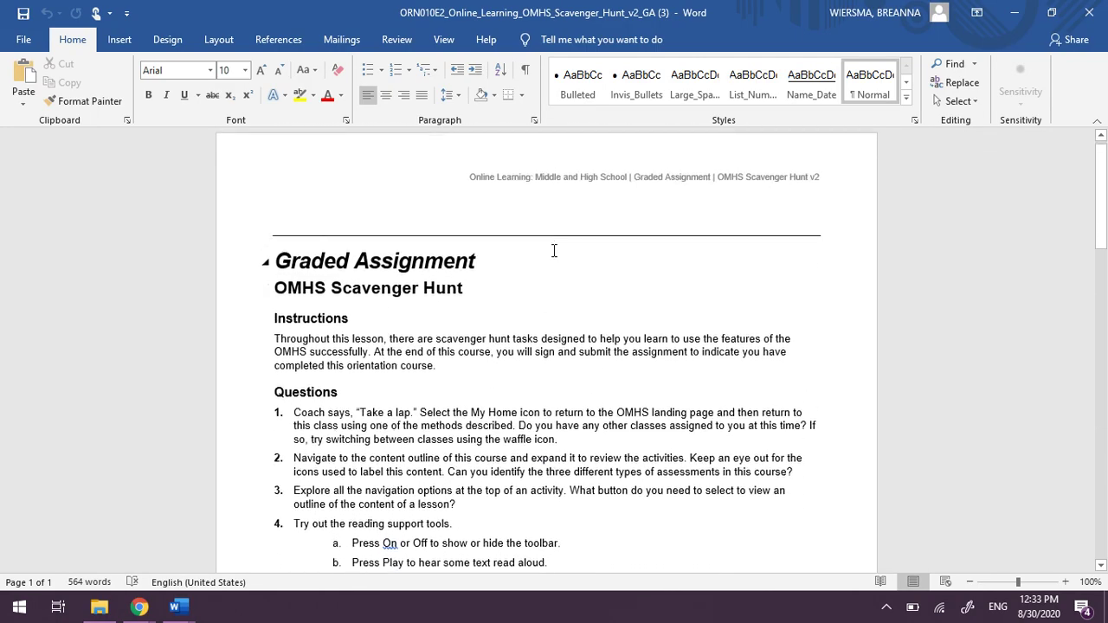
pyautogui.scroll(-3, 554, 250)
pyautogui.scroll(-3, 554, 250)
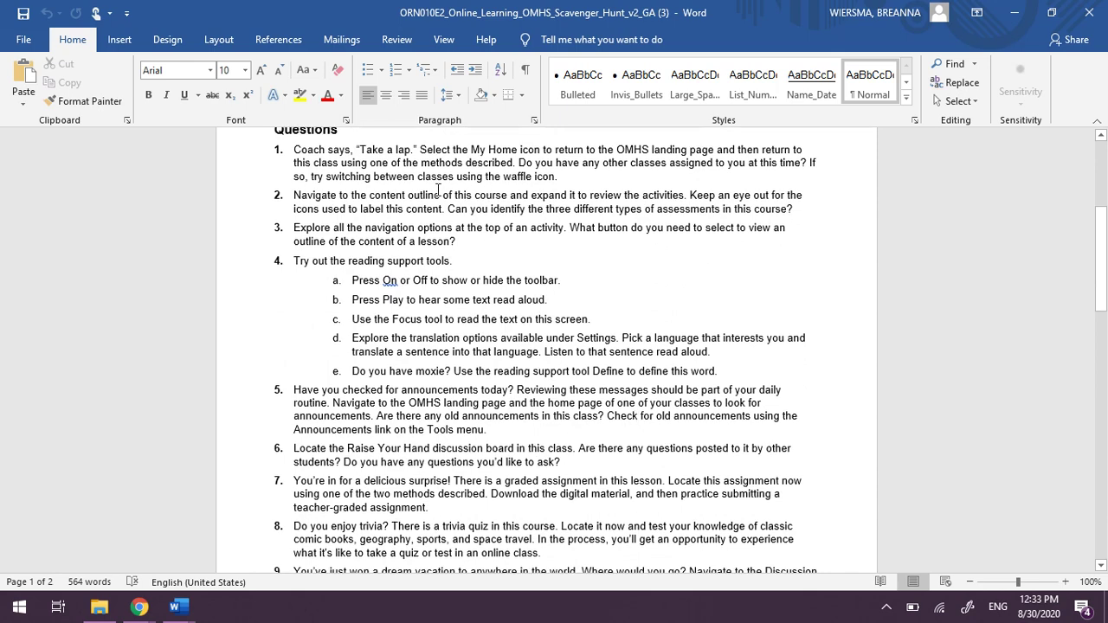
# Switch back to the lesson in Chrome and highlight the OMHS Scavenger Hunt Question #1 section
pyautogui.moveTo(143, 610)
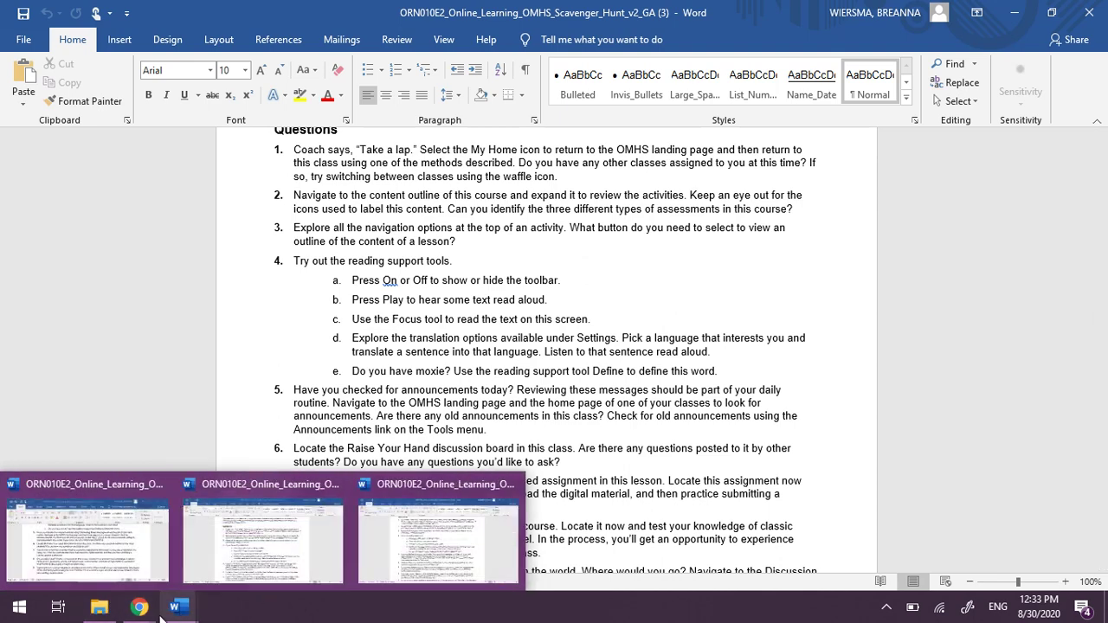
pyautogui.click(257, 544)
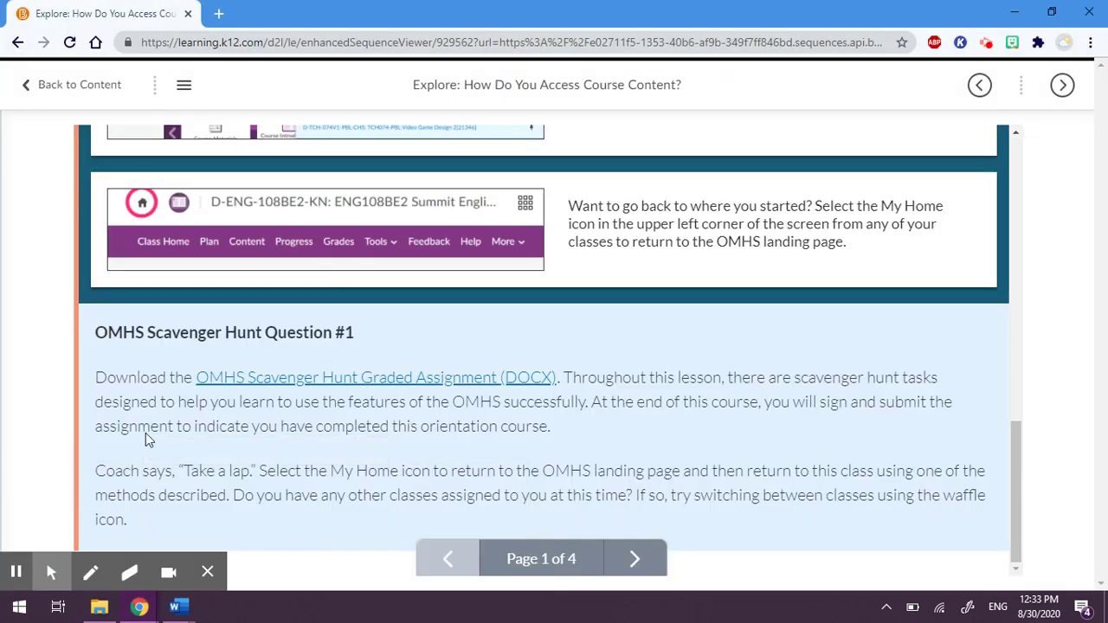
pyautogui.moveTo(146, 433); pyautogui.dragTo(173, 515)
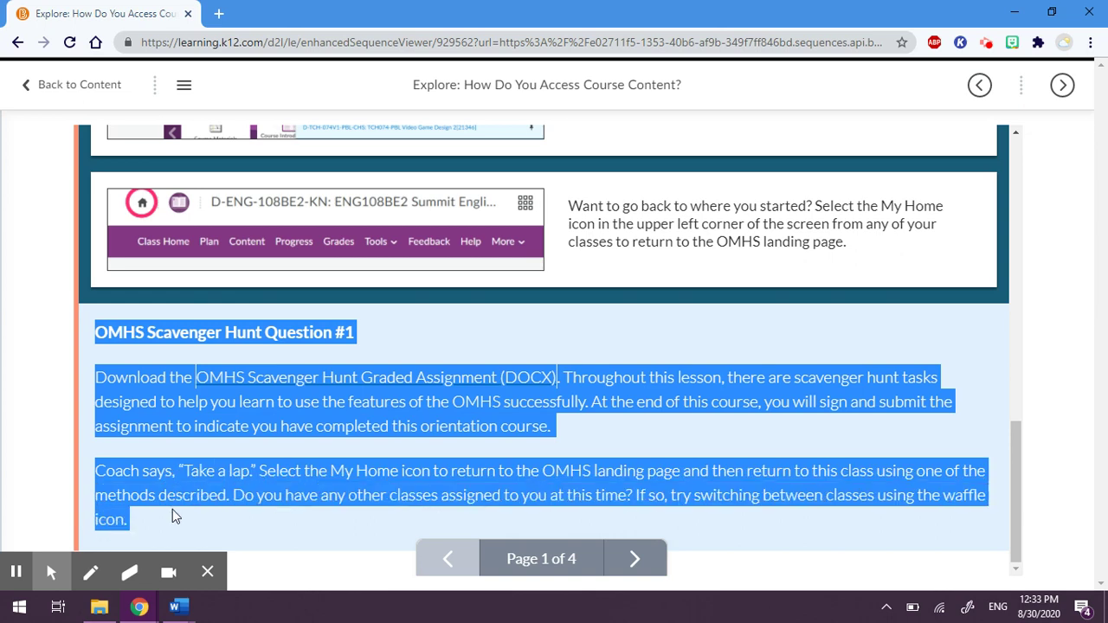
# Switch to the downloaded scavenger hunt document in Word to view its matching question 1, and return to the lesson in Chrome
pyautogui.click(179, 608)
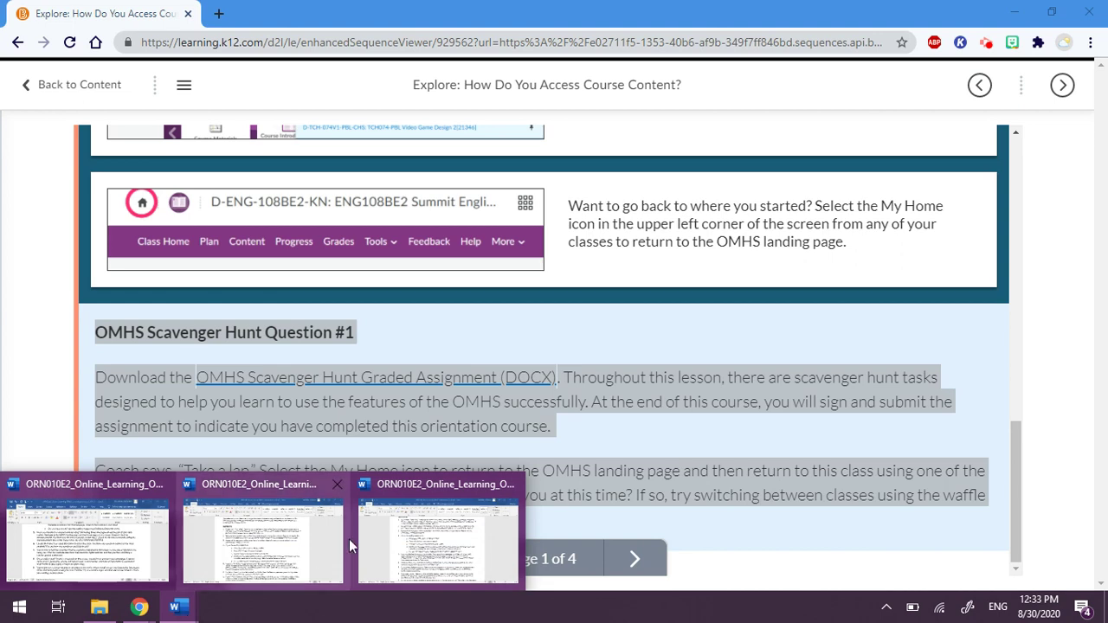
pyautogui.click(407, 536)
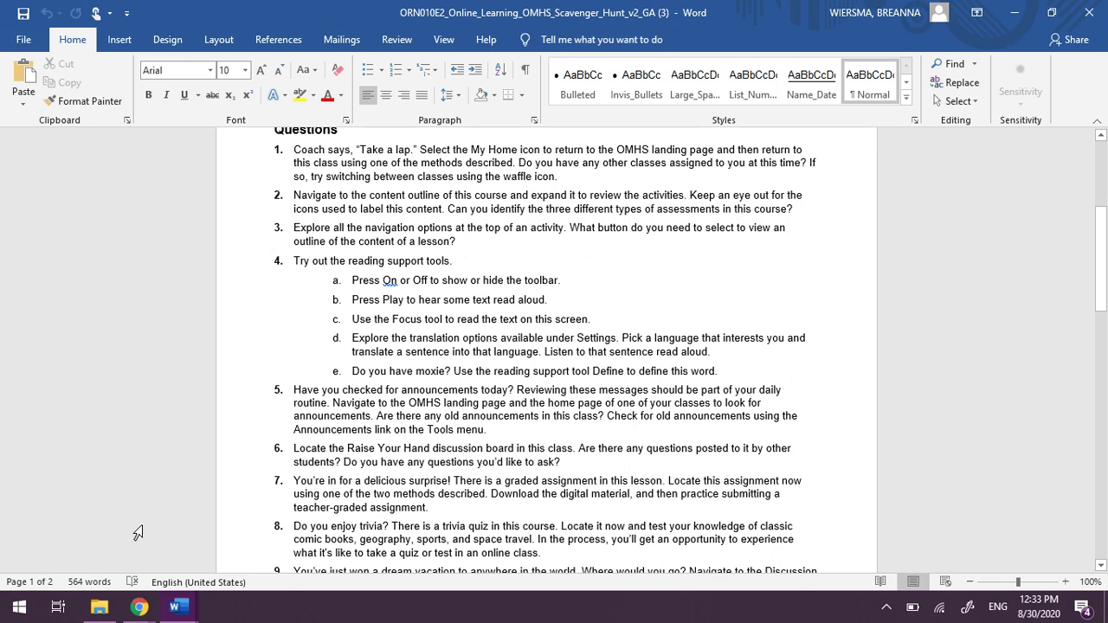
pyautogui.click(139, 608)
pyautogui.click(229, 537)
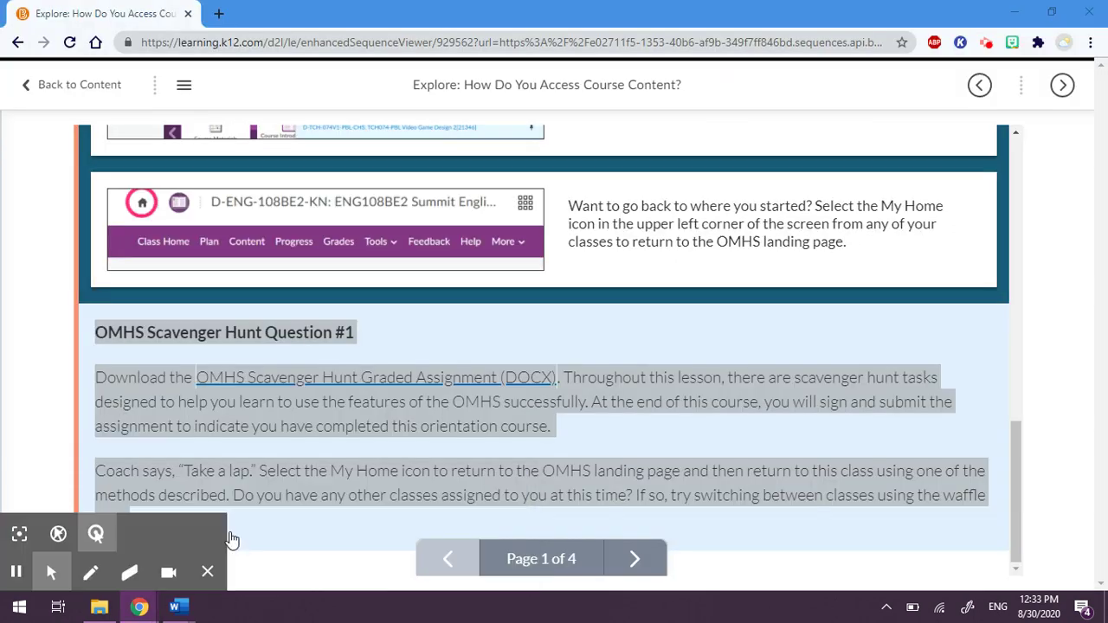
# Clear the current highlight and highlight the instruction paragraphs below the OMHS Scavenger Hunt Question #1 heading
pyautogui.click(284, 430)
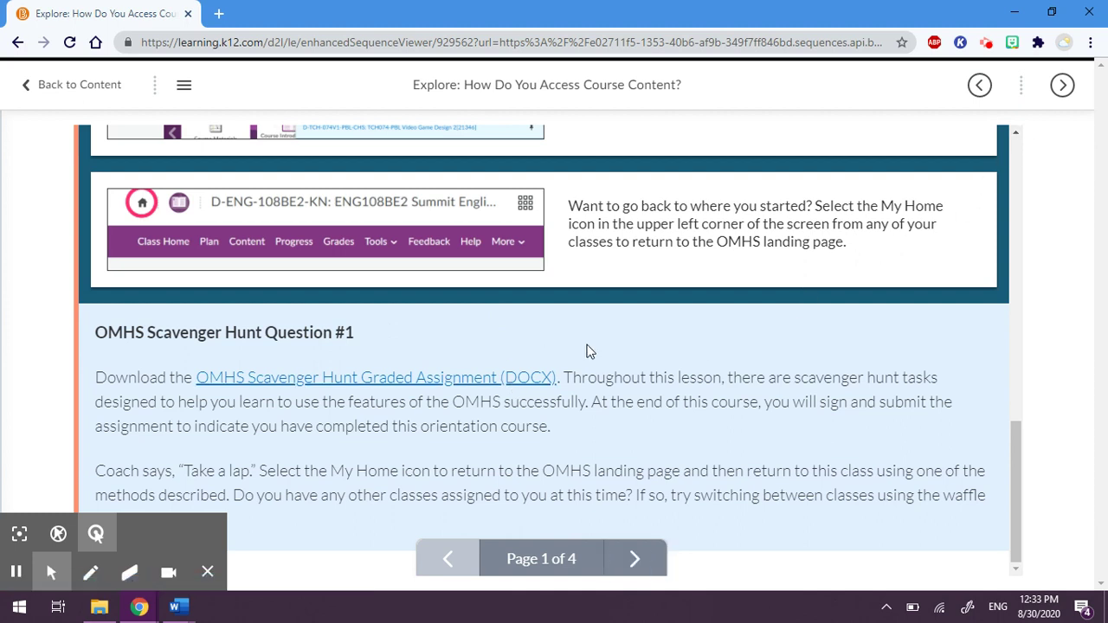
pyautogui.moveTo(586, 351); pyautogui.dragTo(605, 523)
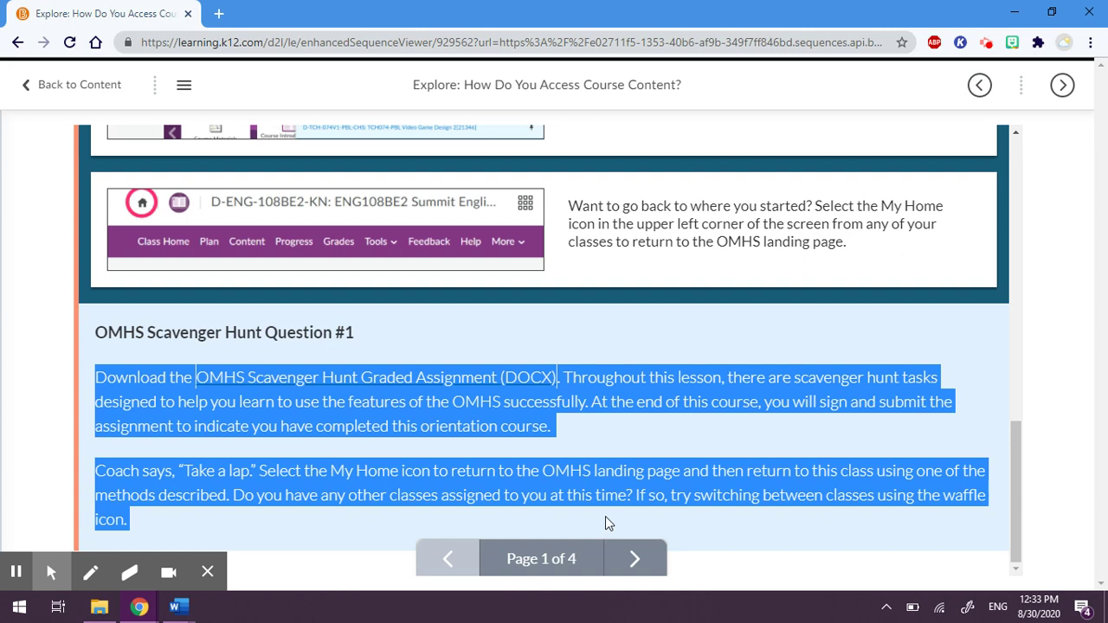
# Look through the lesson outline of 1.01: The Online Middle and High School down to the Summary section, and close the outline
pyautogui.click(184, 89)
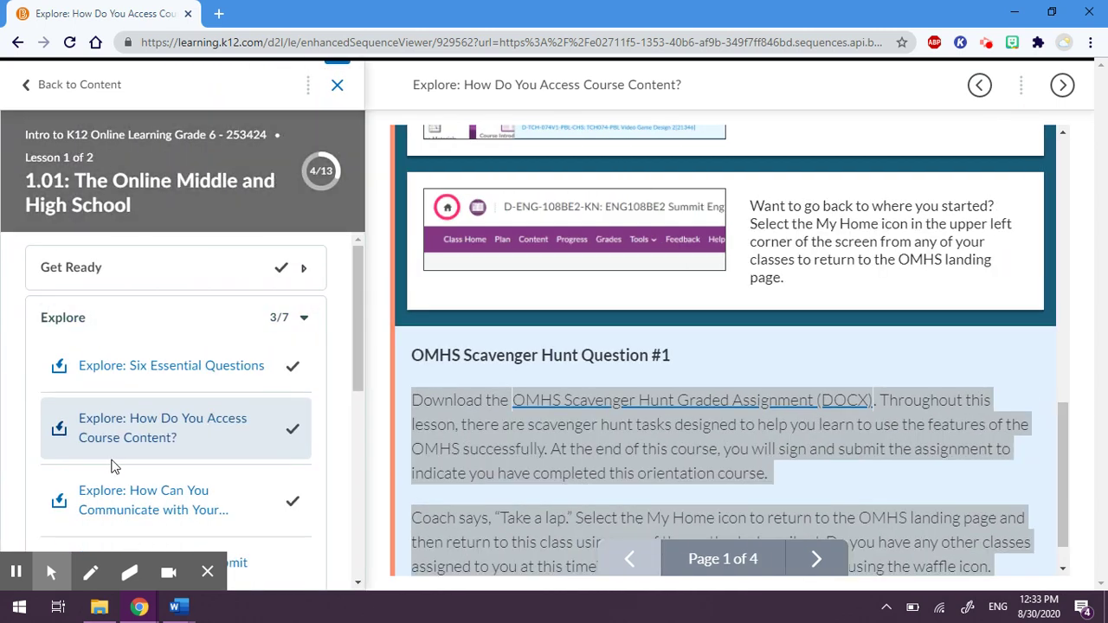
pyautogui.scroll(-3, 111, 468)
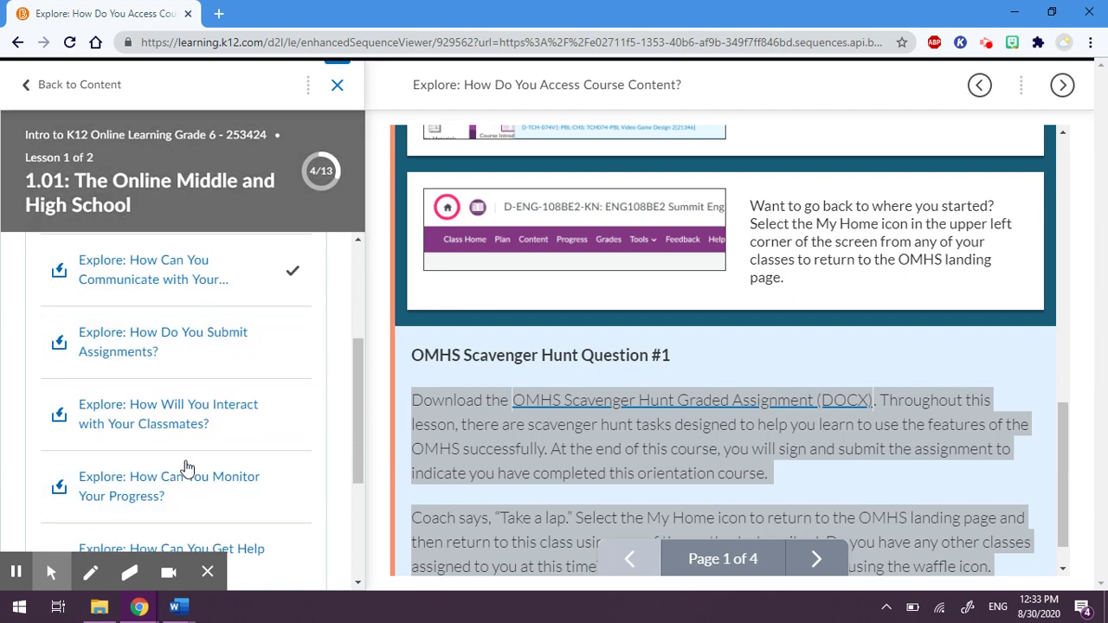
pyautogui.scroll(-3, 186, 466)
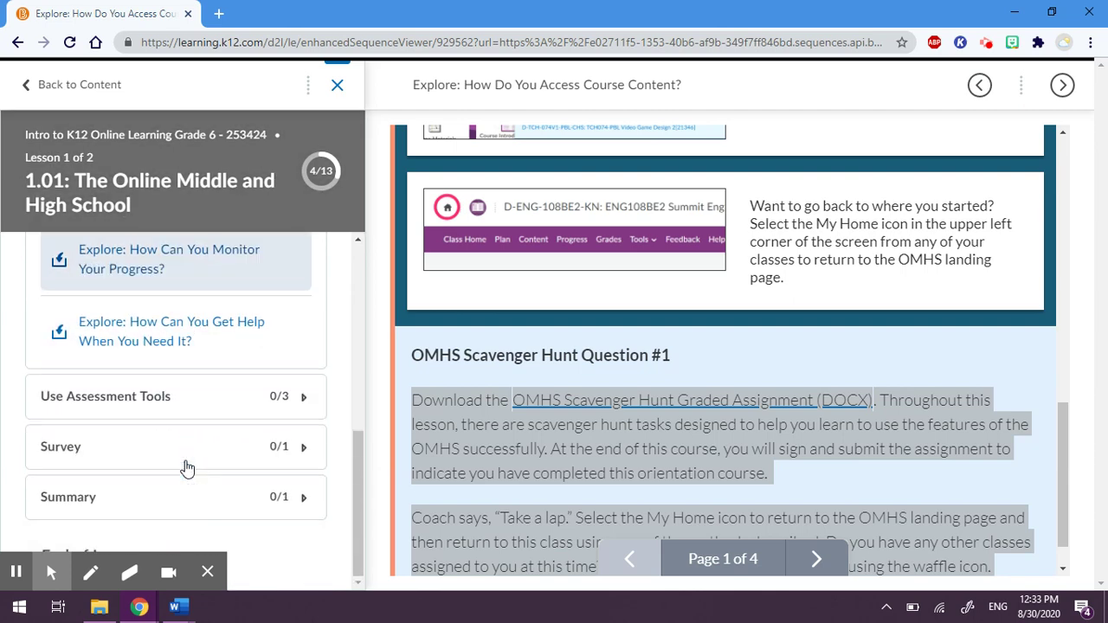
pyautogui.click(337, 88)
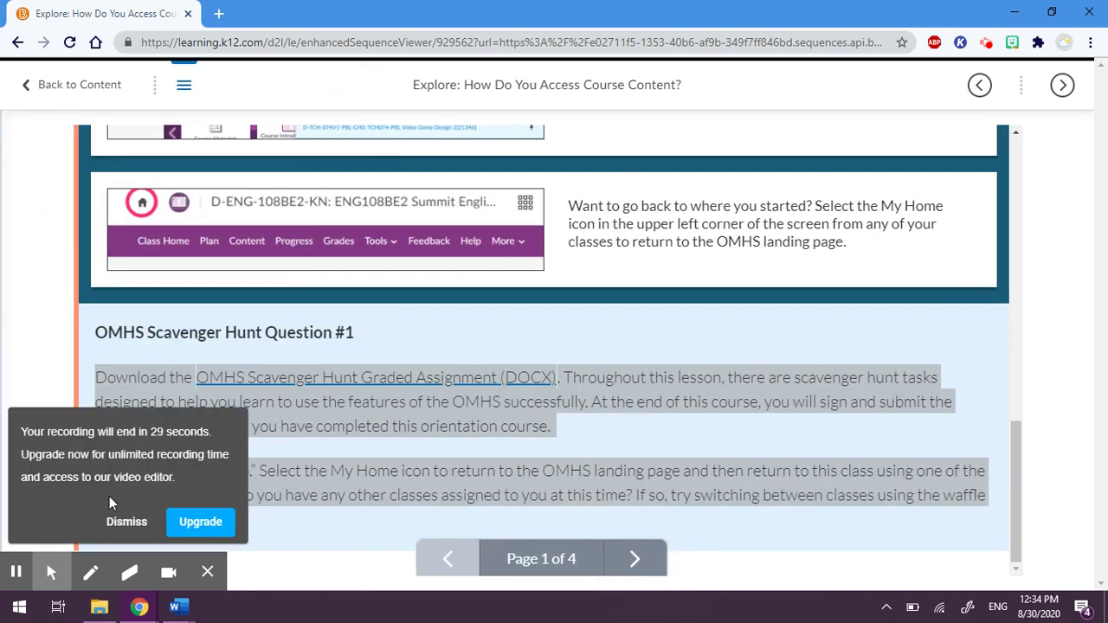
pyautogui.click(127, 522)
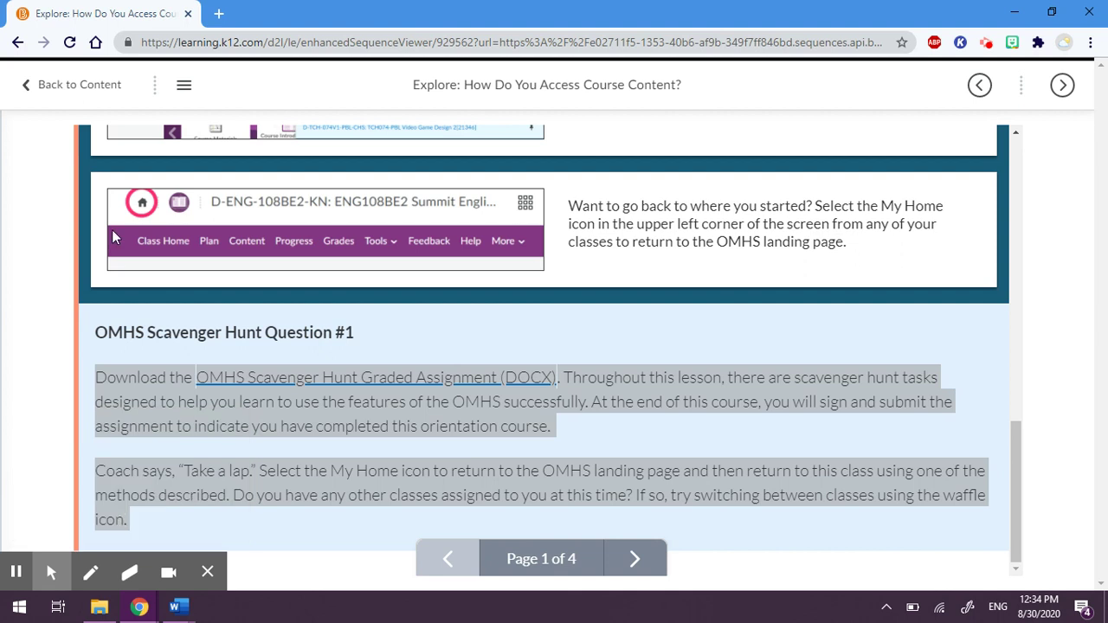
# Open the lesson's Back to Content link in a new browser tab and clear the text highlight on the lesson page
pyautogui.rightClick(76, 94)
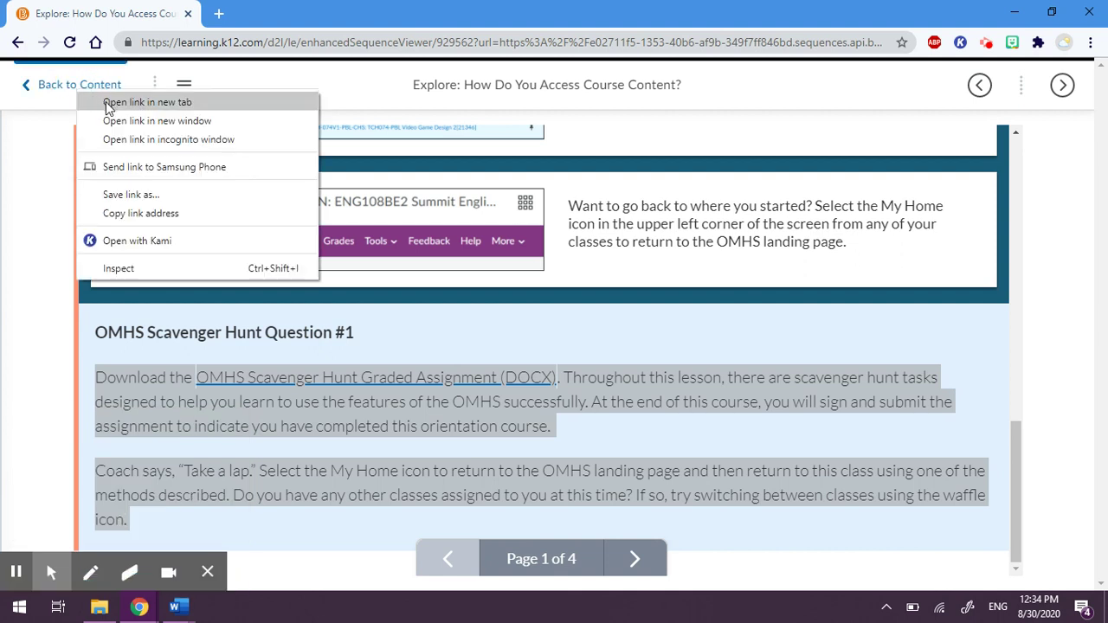
pyautogui.click(109, 102)
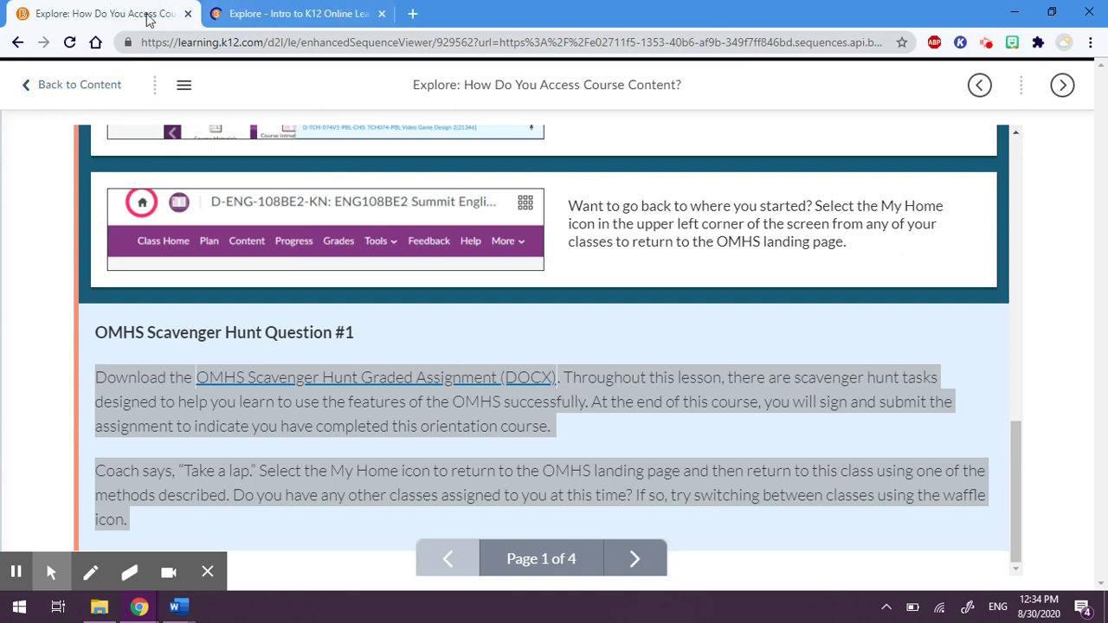
pyautogui.click(359, 318)
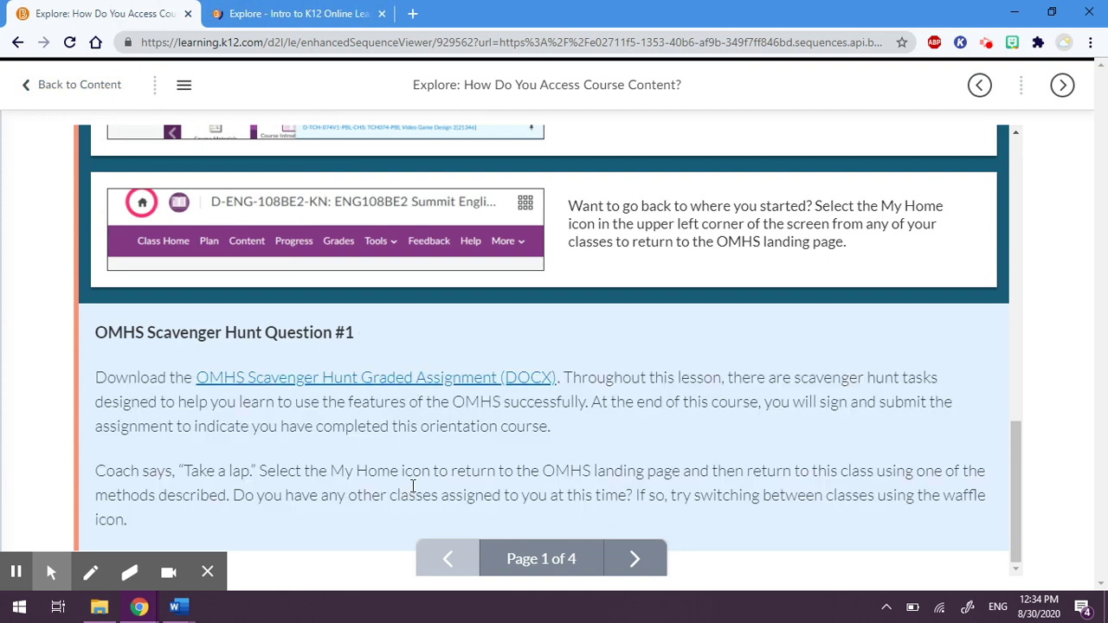
# Switch to the course's Explore content page to locate the My Home icon, and return to the lesson page
pyautogui.click(286, 13)
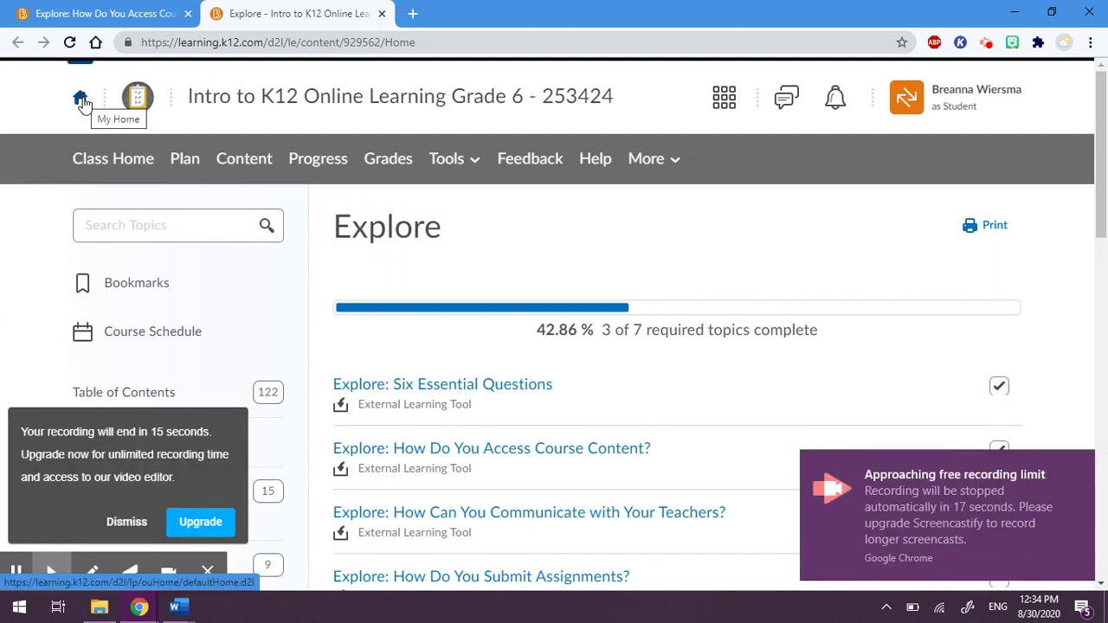
pyautogui.click(127, 521)
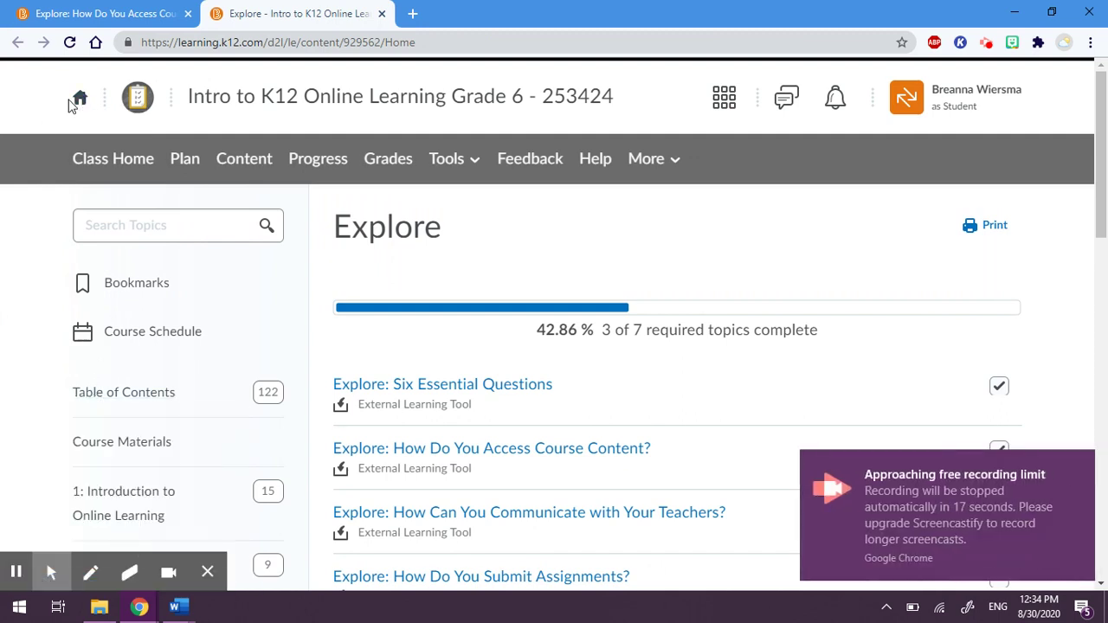
pyautogui.click(127, 10)
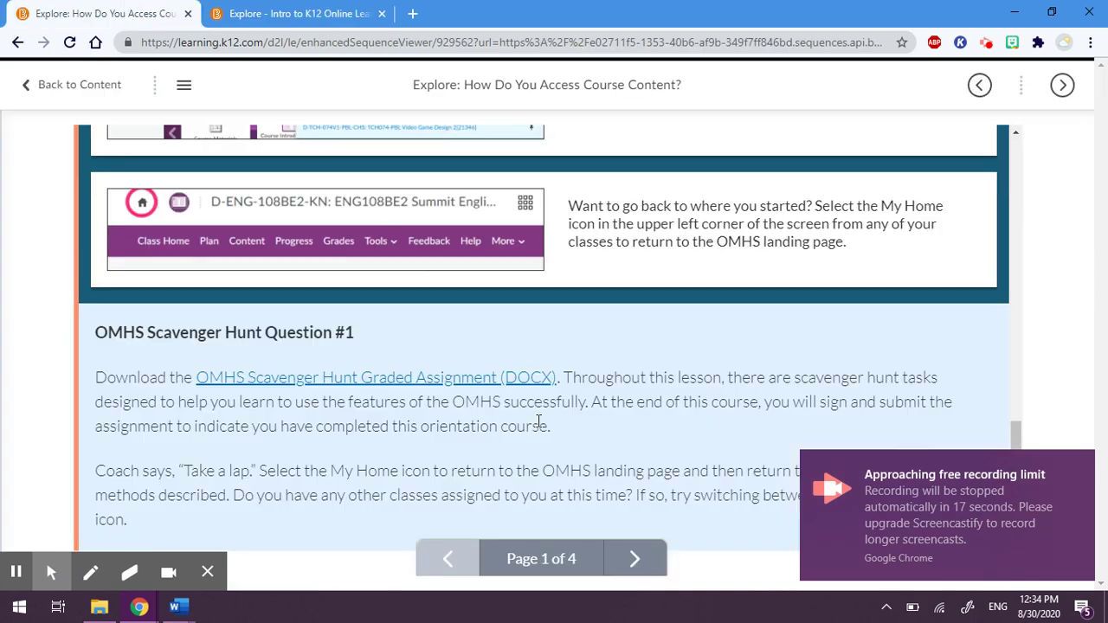